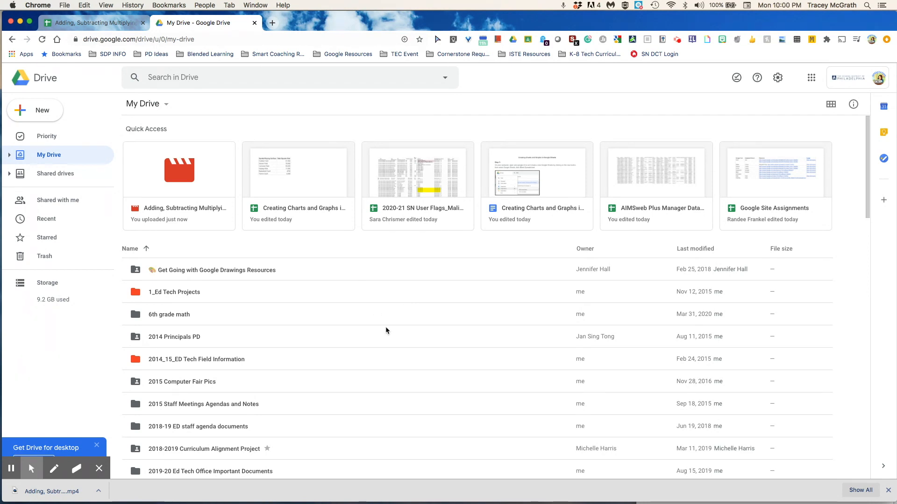
- Create a new blank Google Sheets spreadsheet in My Drive
click(41, 110)
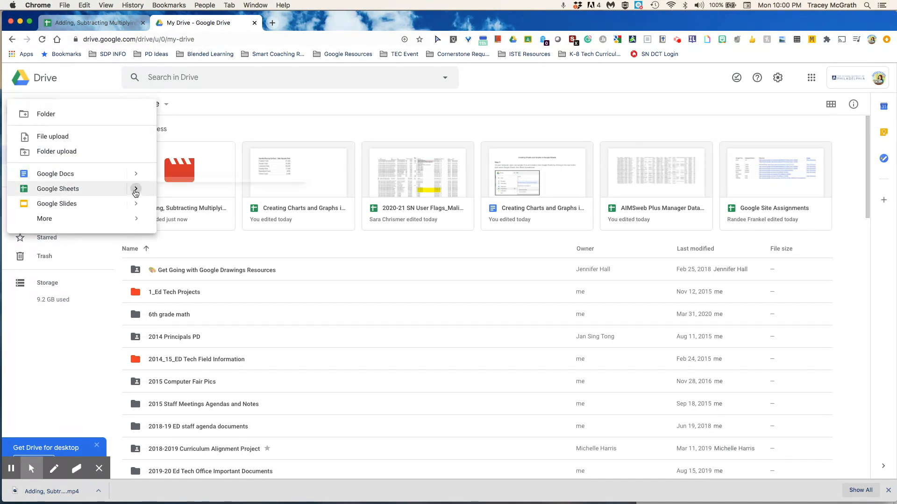
click(136, 188)
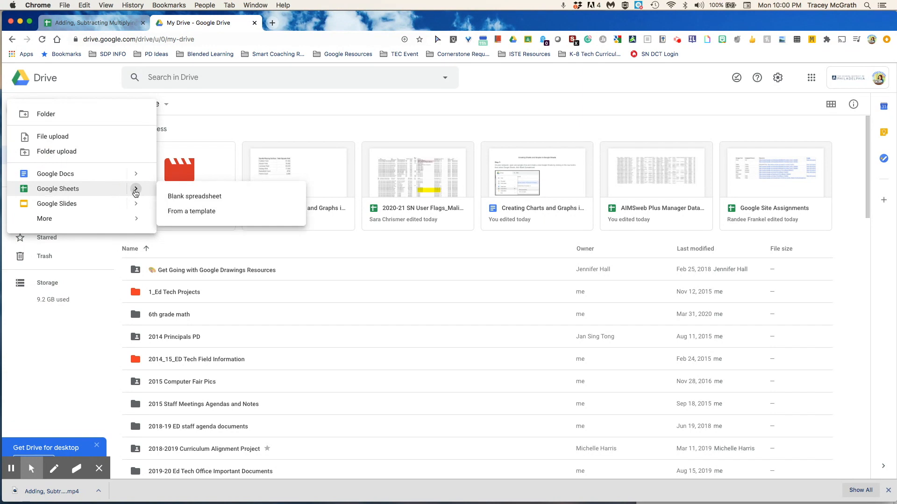
click(188, 198)
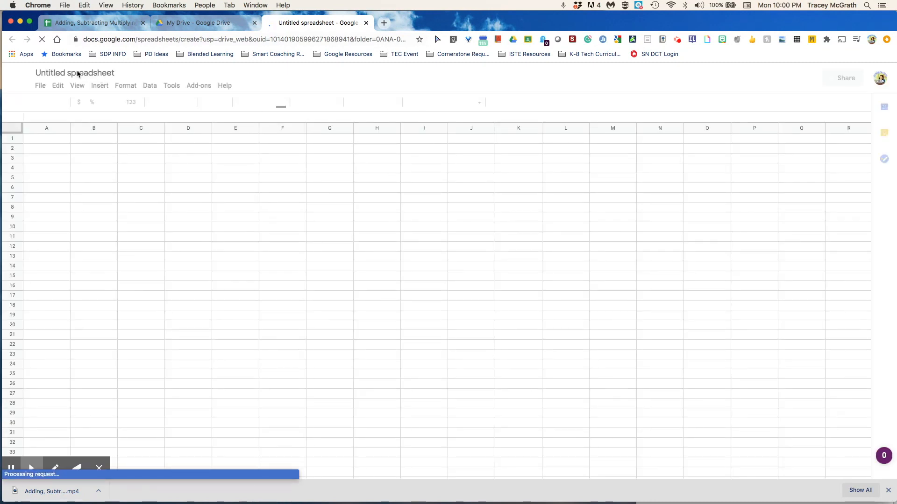
- Name the untitled spreadsheet "Tables and Charts"
click(78, 75)
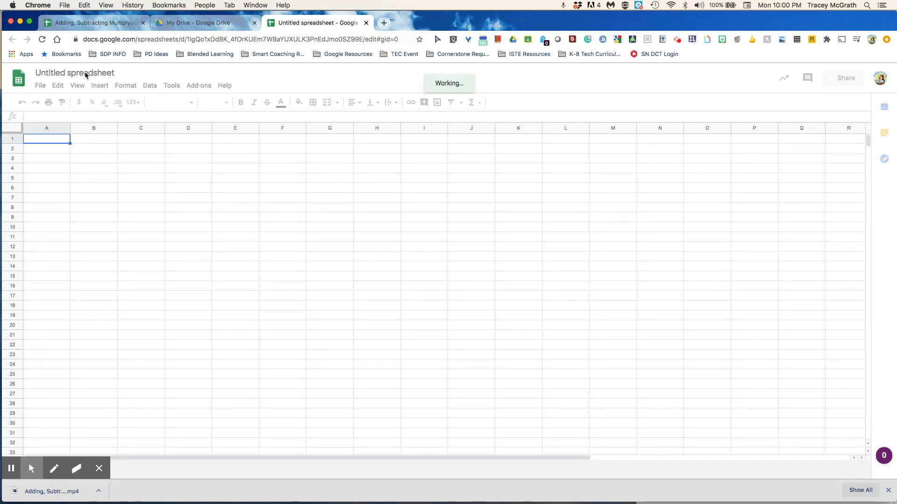
click(85, 74)
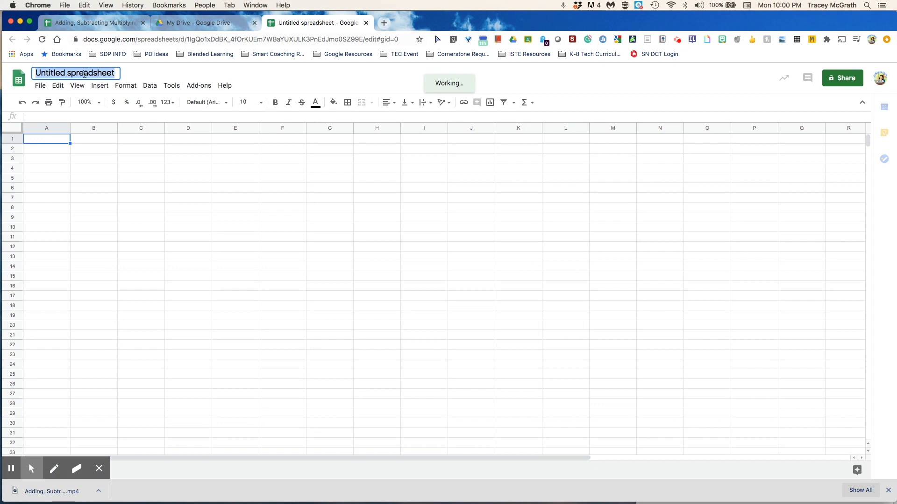
text(Tables)
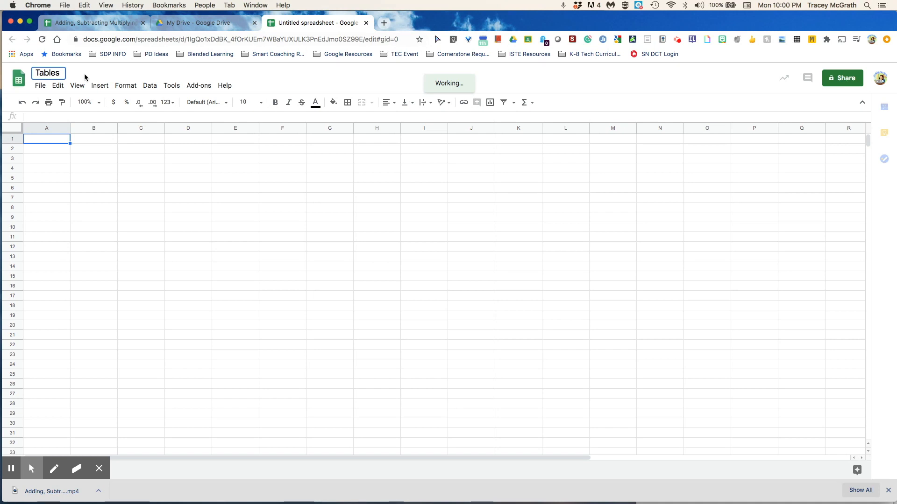
text( and Charts)
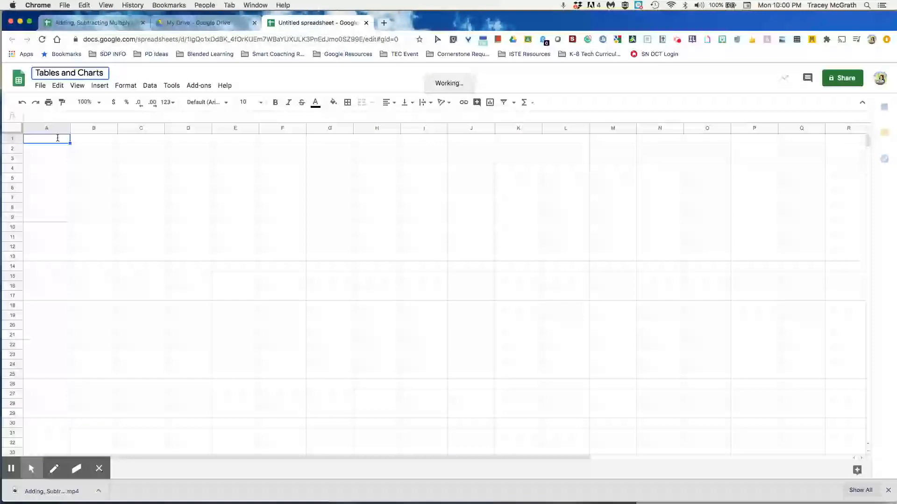
click(58, 138)
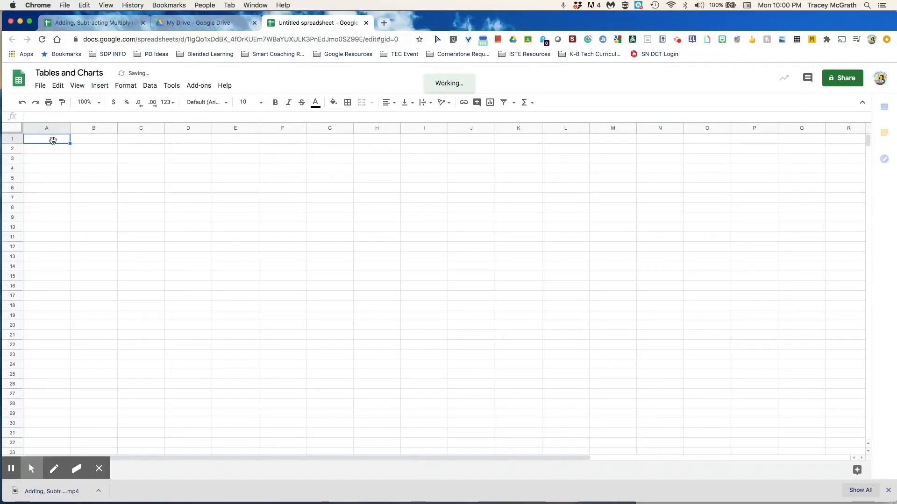
- Enter the bold headers Sports Playing Surface and Total Square Feet in A1:B1 and widen columns A and B to fit them
click(53, 142)
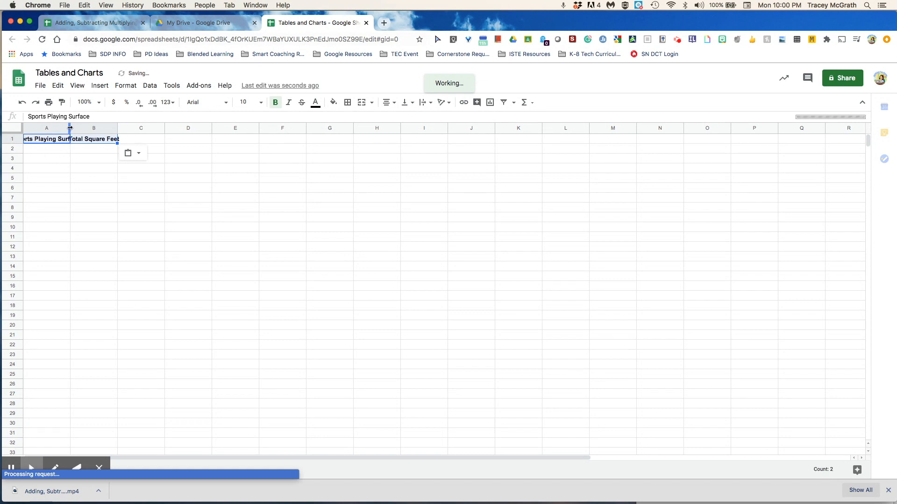
double_click(70, 127)
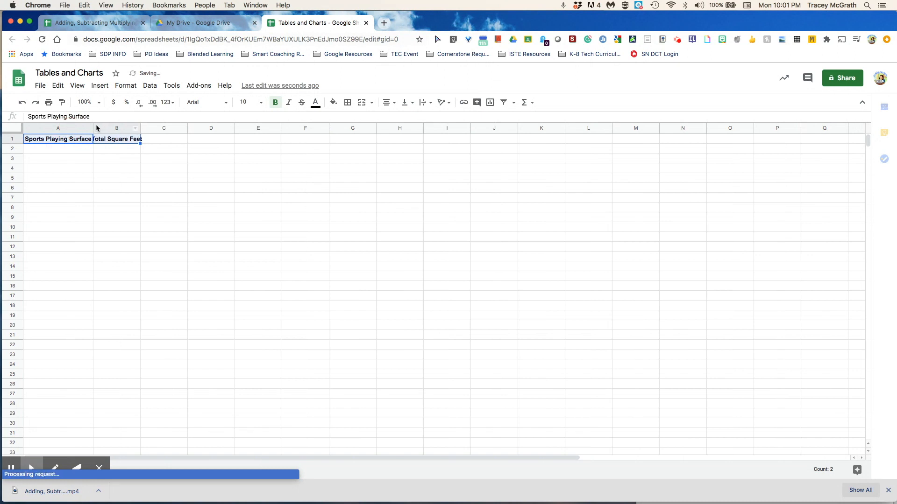
click(146, 146)
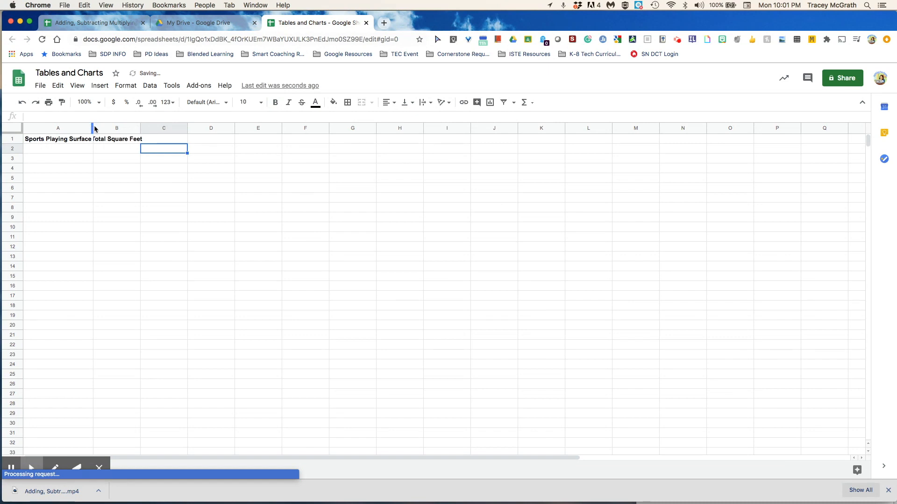
drag(92, 127, 113, 127)
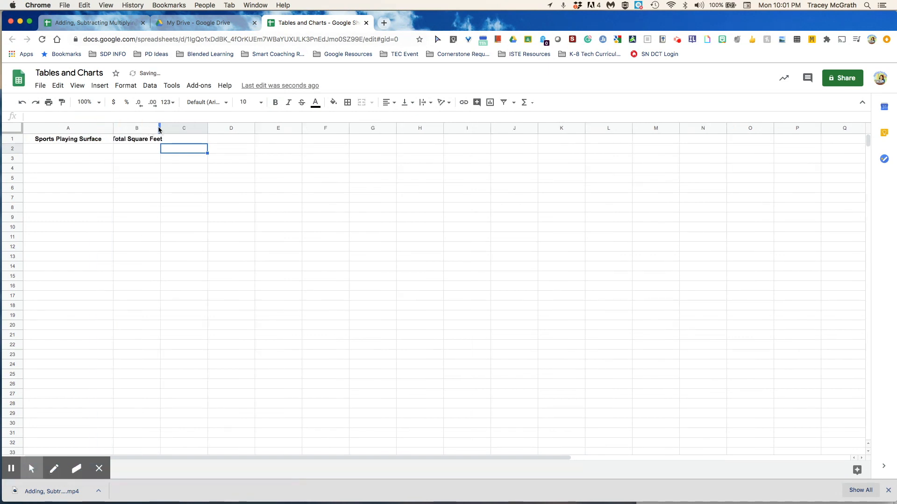
drag(160, 127, 183, 126)
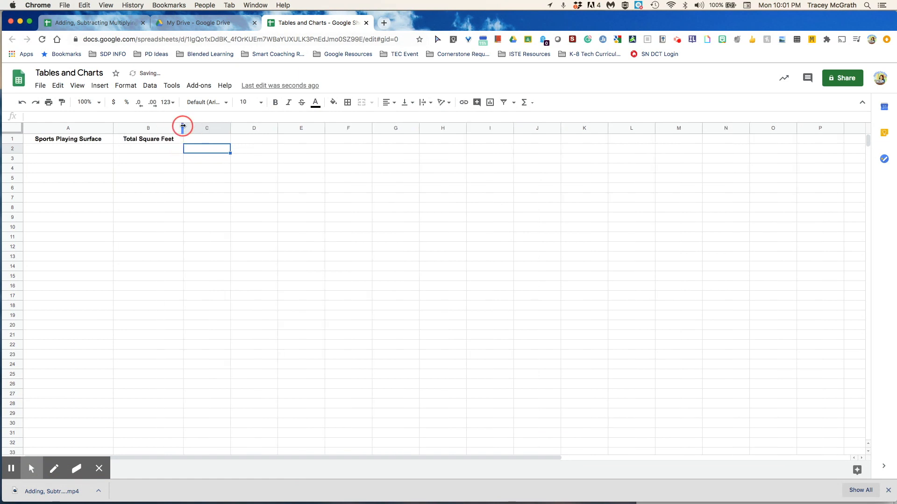
- Fill A2:B7 with Football Field 57,000, Soccer Field 76,900, Lacrosse Field 59,400, Hockey Rink 17,000, Basketball Court 4700 and Tennis Court 2,808
click(77, 150)
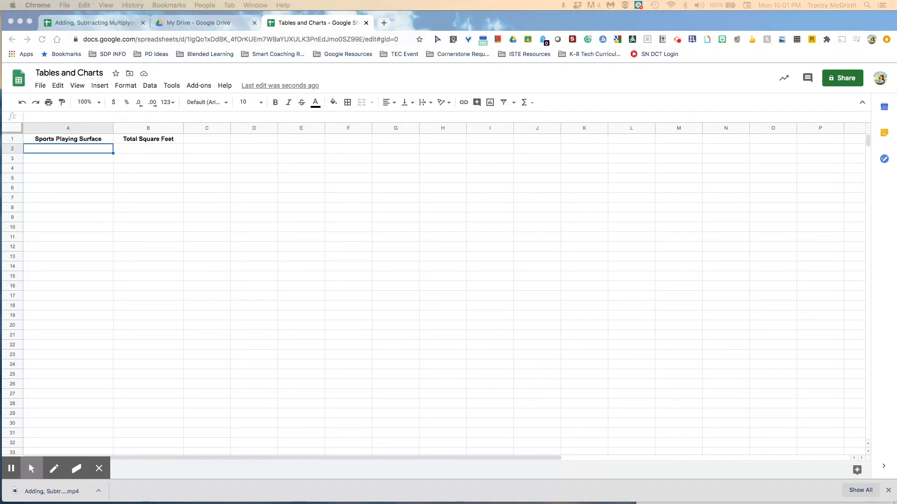
click(75, 152)
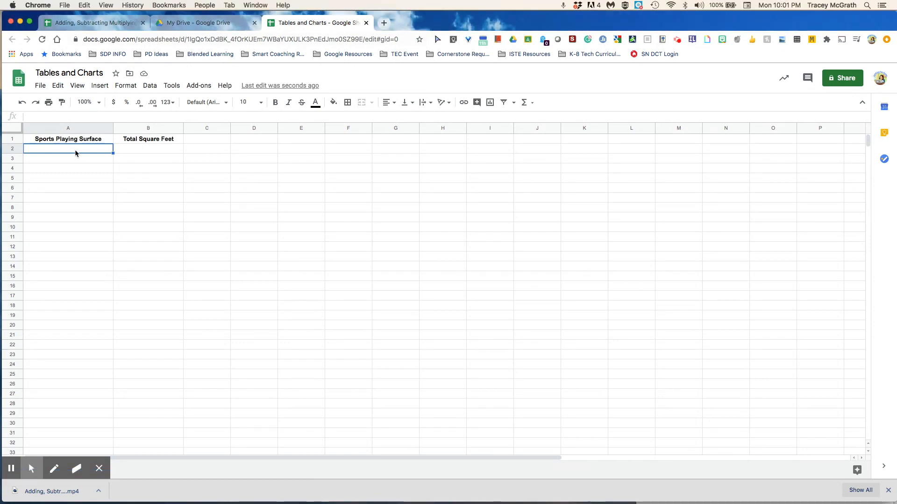
text(Football Field	57,000 Soccer Field	76,900 Lacrosse Field	59,400 Hockey Rink	17,000 Basketball Court	4700 Tennis Court	2,808)
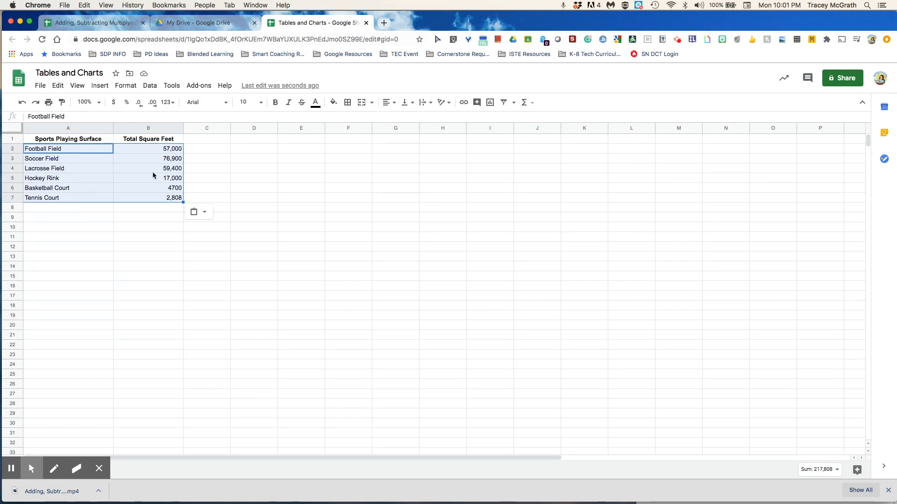
click(140, 239)
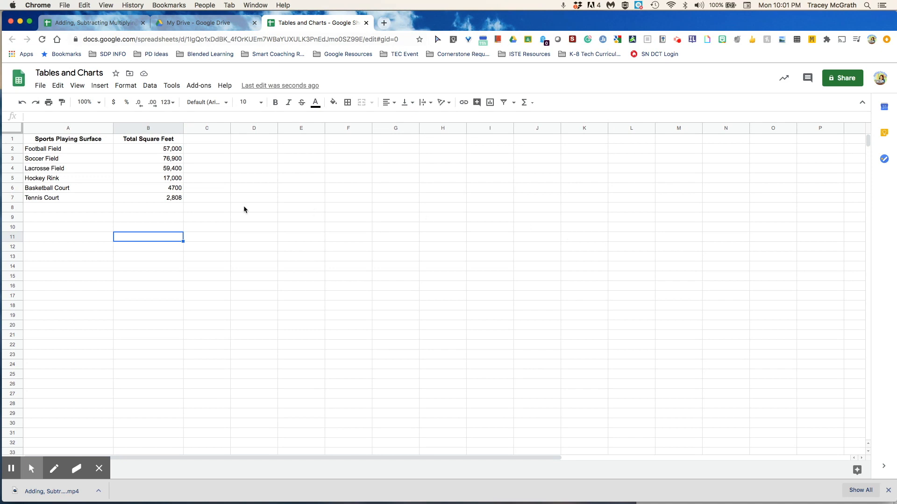
- Insert a chart from the data in A1:B7 and set its type to a column chart
click(95, 143)
drag(123, 159, 154, 201)
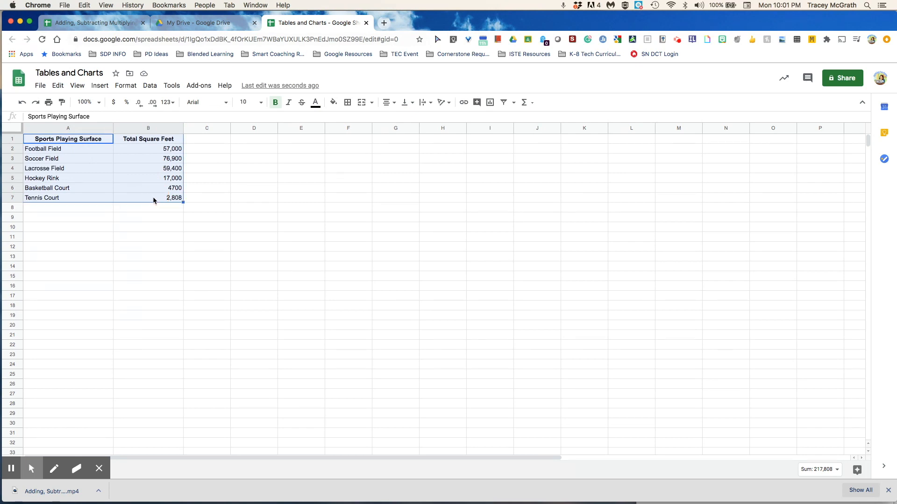
click(100, 85)
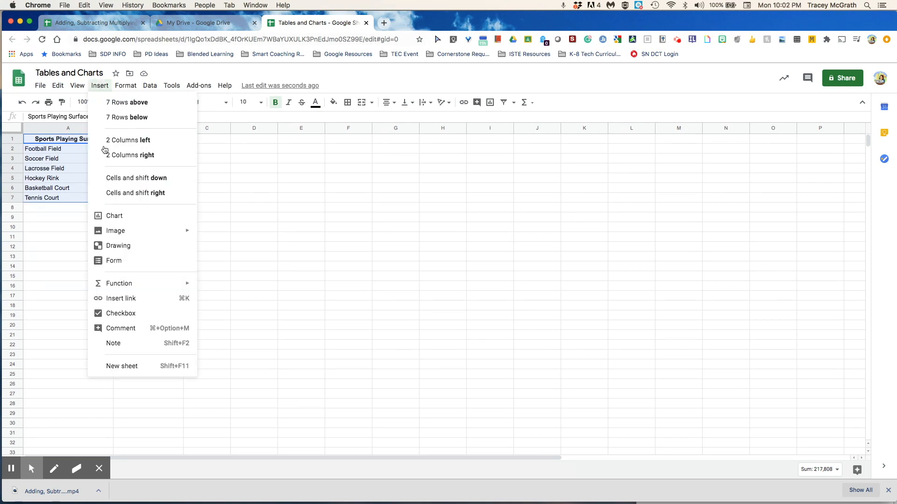
click(114, 216)
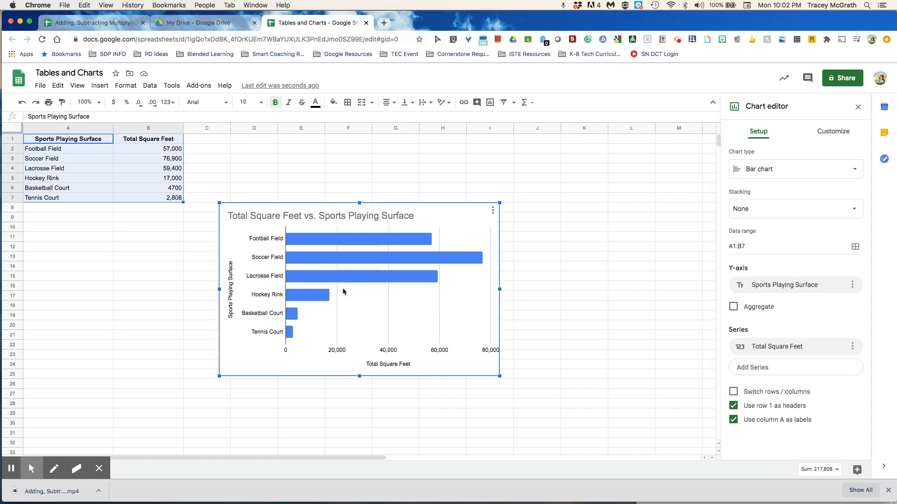
click(809, 170)
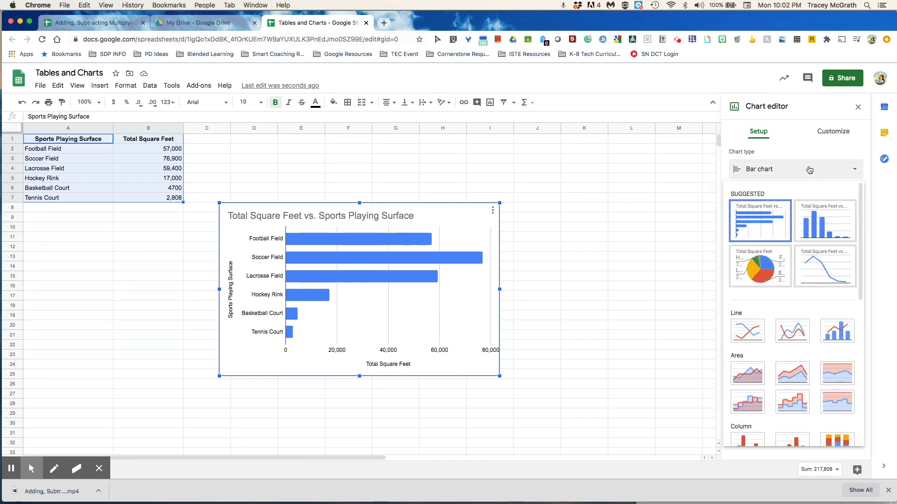
click(825, 220)
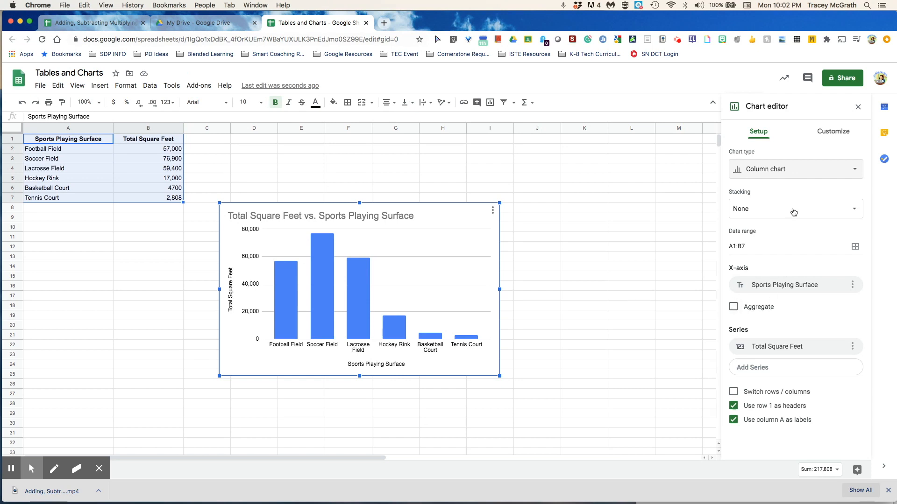
- Change the chart title text to "Square Feet of Sports Playing Surface"
click(833, 134)
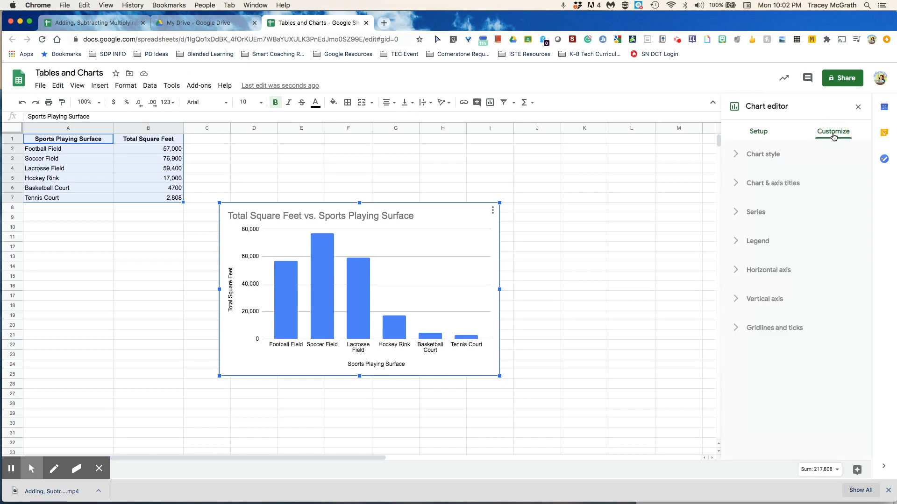
click(749, 186)
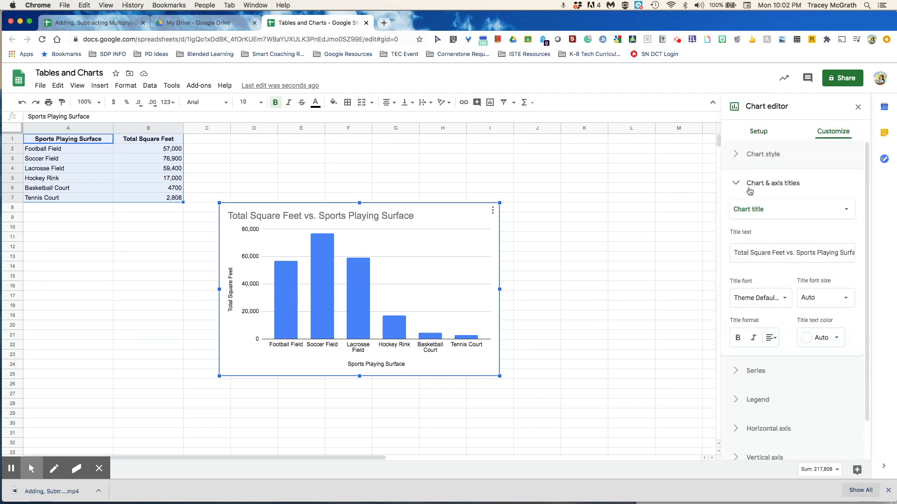
click(783, 253)
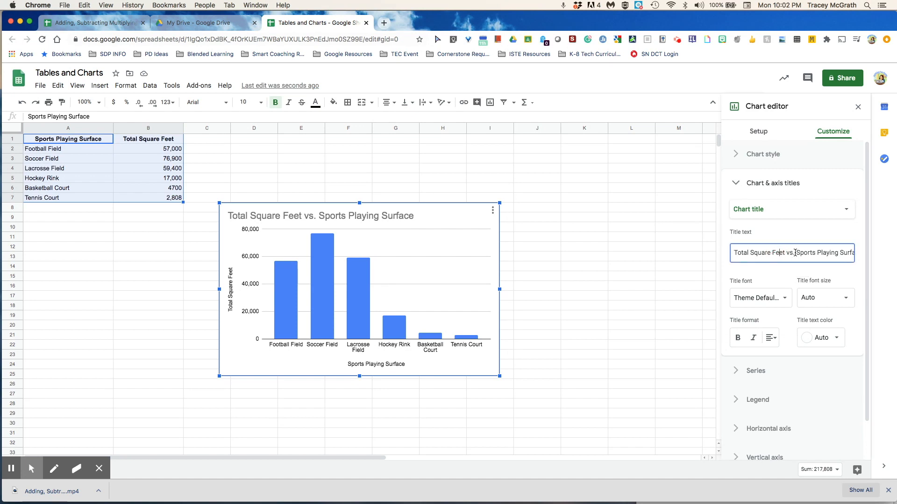
drag(796, 252, 739, 256)
key(BackSpace)
key(BackSpace)
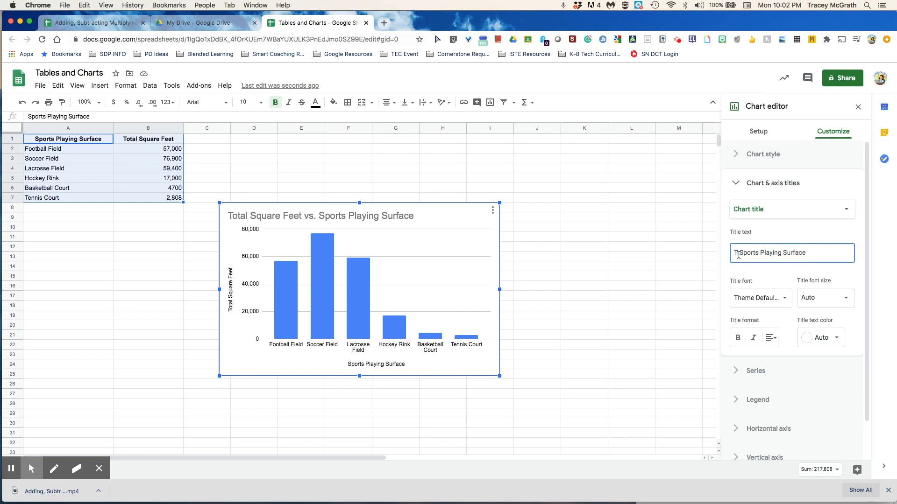
text(Square )
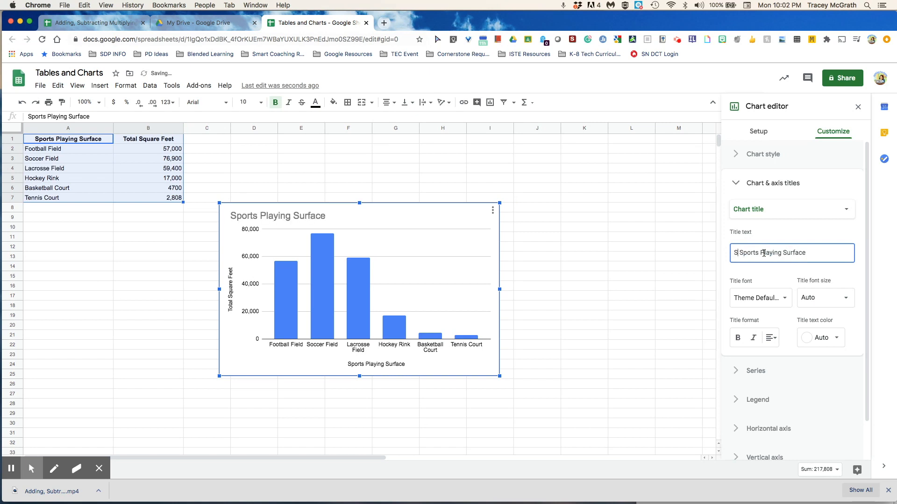
text(Feet of)
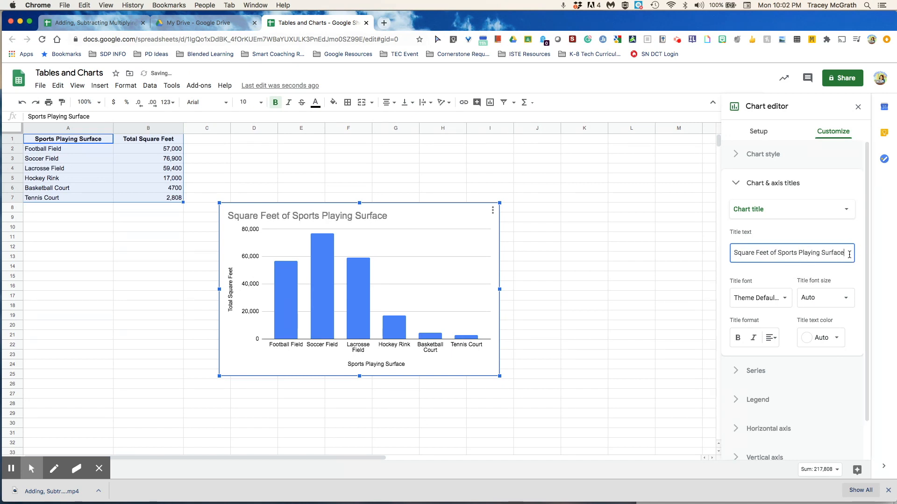
- Format the chart title with font size 14, bold and a dark teal text color
click(846, 301)
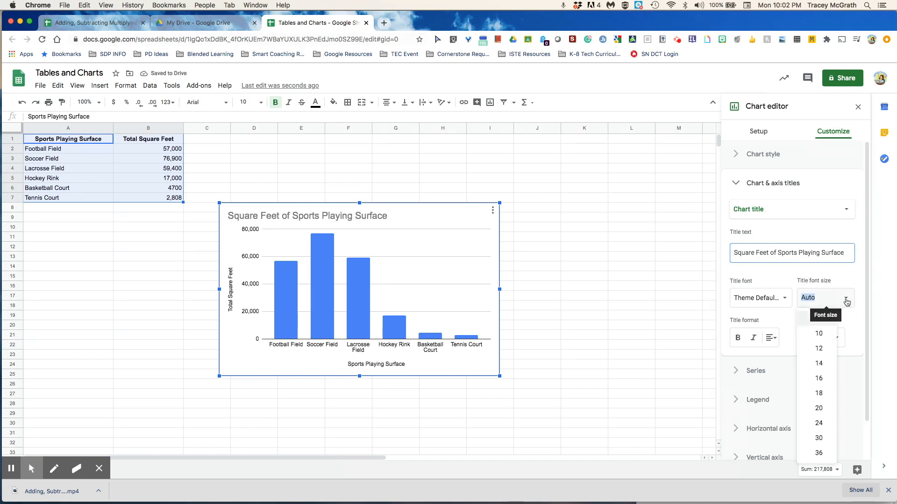
click(819, 363)
click(737, 338)
click(828, 337)
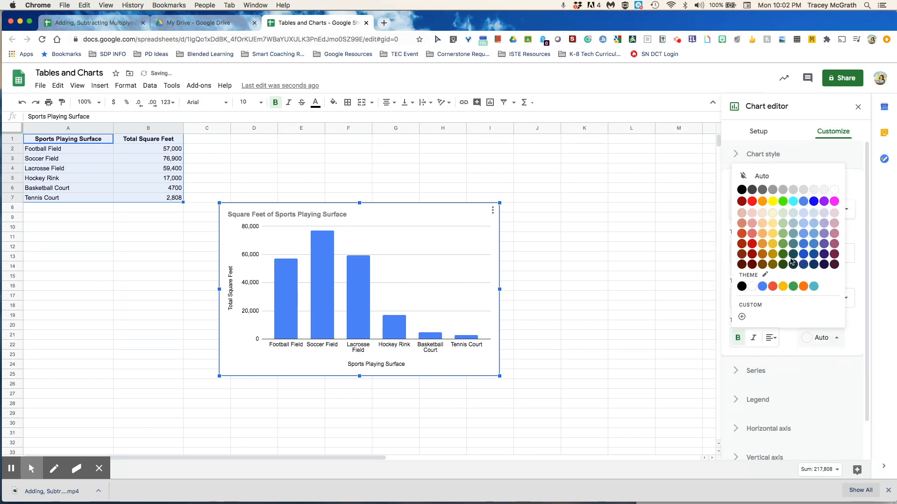
click(796, 245)
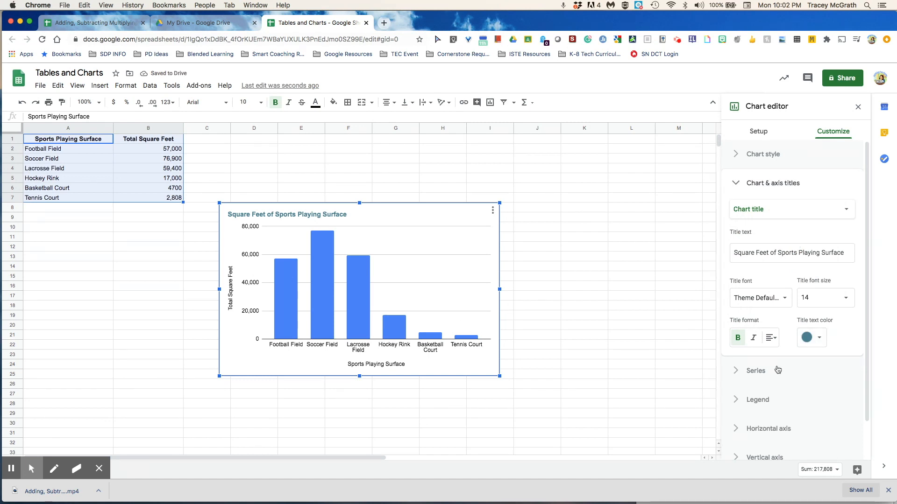
- Set the color of the Total Square Feet series to red
scroll(777, 369, down, 2)
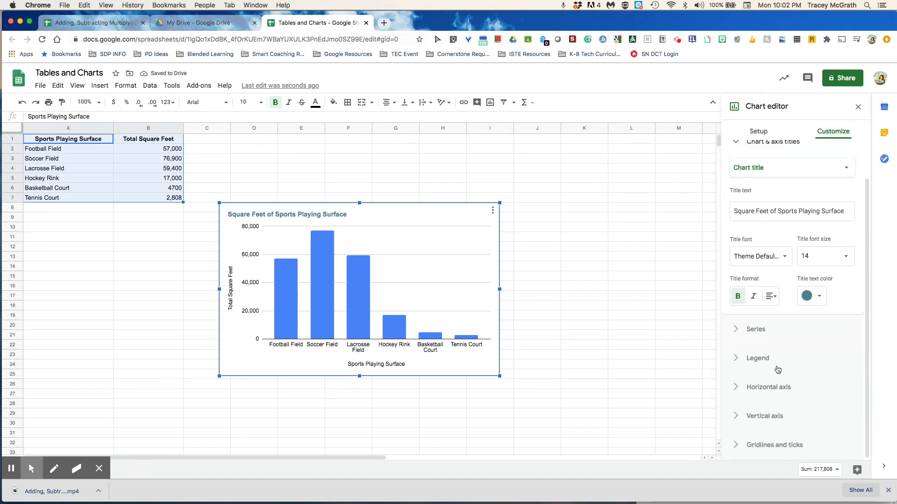
click(770, 328)
click(750, 300)
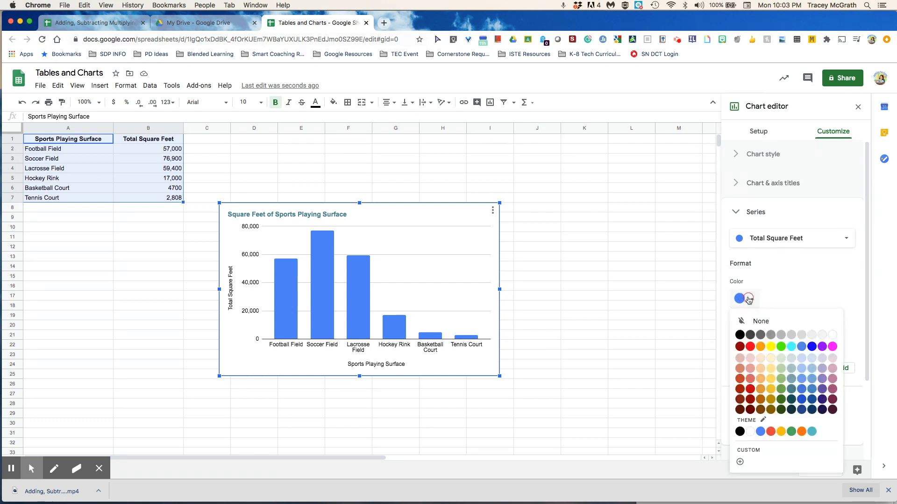
click(750, 347)
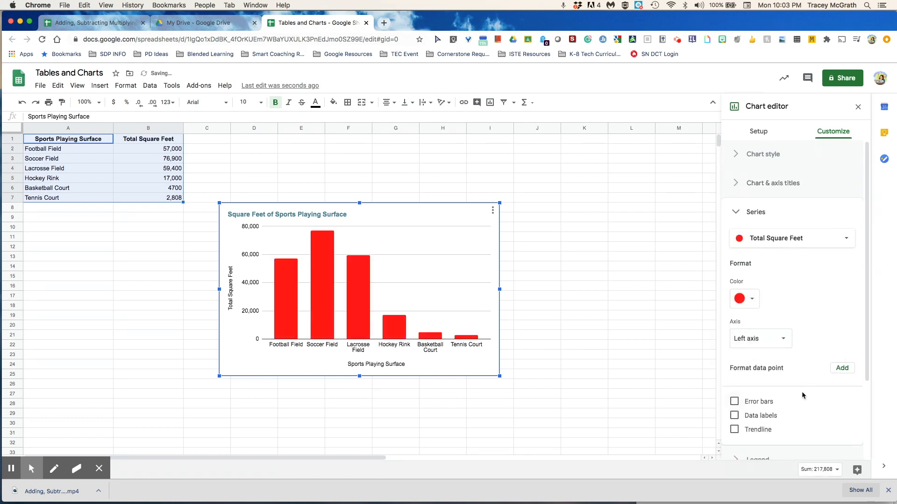
- Add an individually formatted data point for Football Field and color its column bright green
click(842, 368)
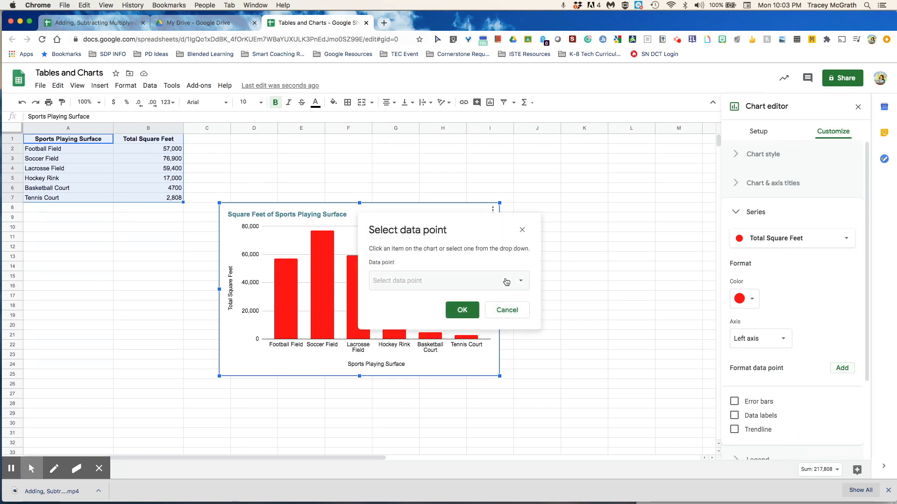
click(506, 282)
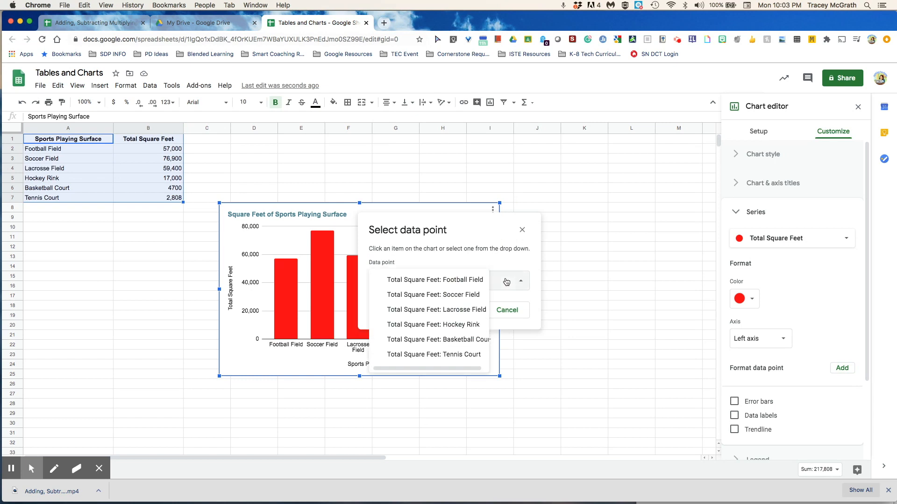
click(473, 280)
click(462, 310)
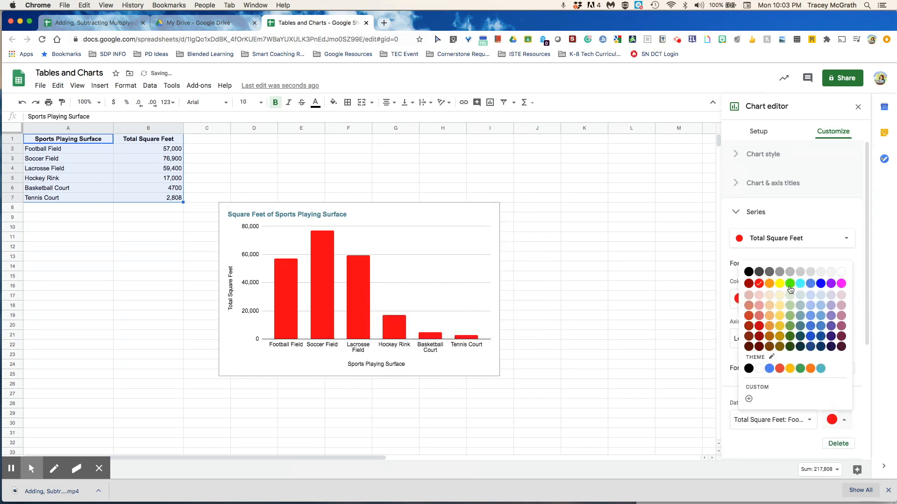
click(789, 284)
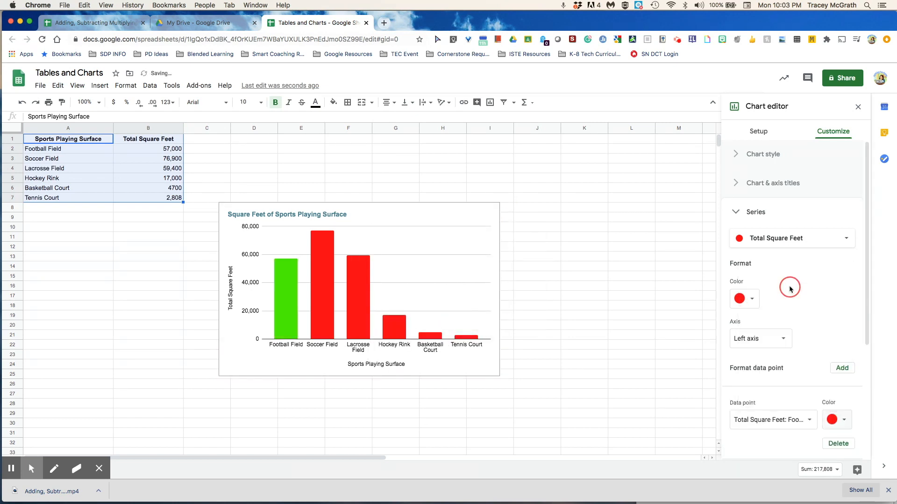
- Add an individually formatted data point for the Soccer Field column
click(314, 306)
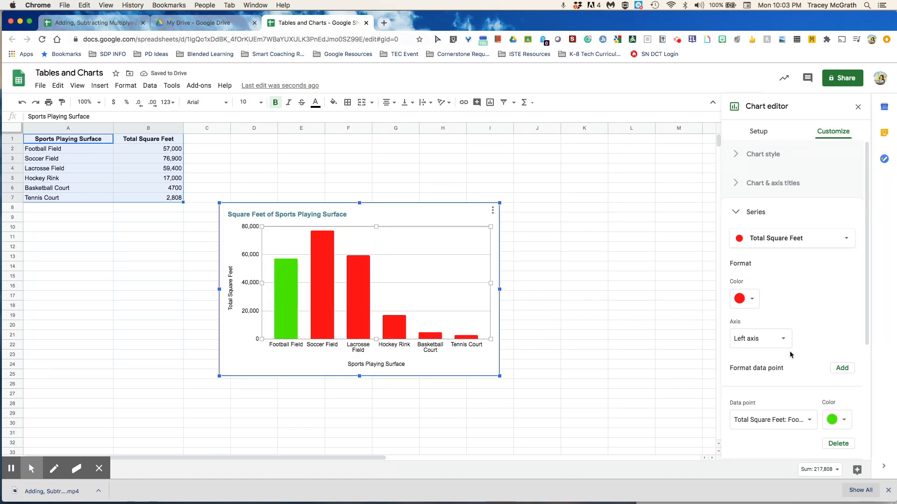
click(843, 369)
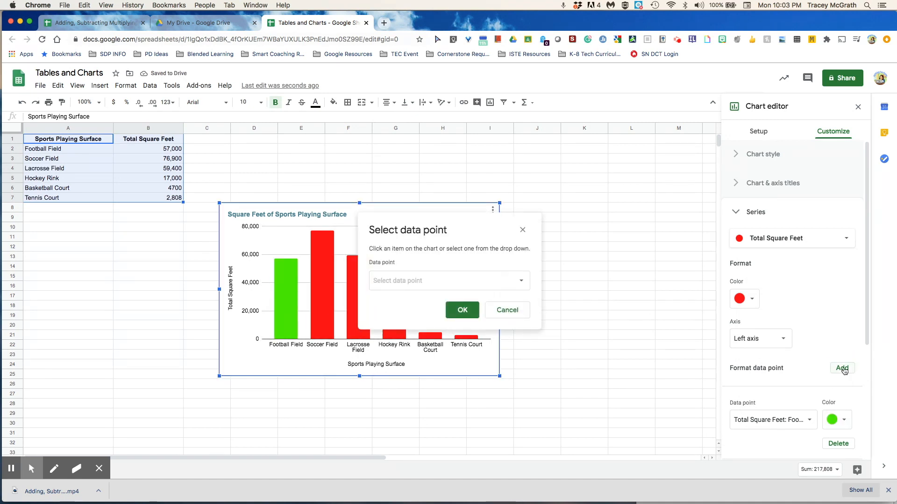
click(521, 282)
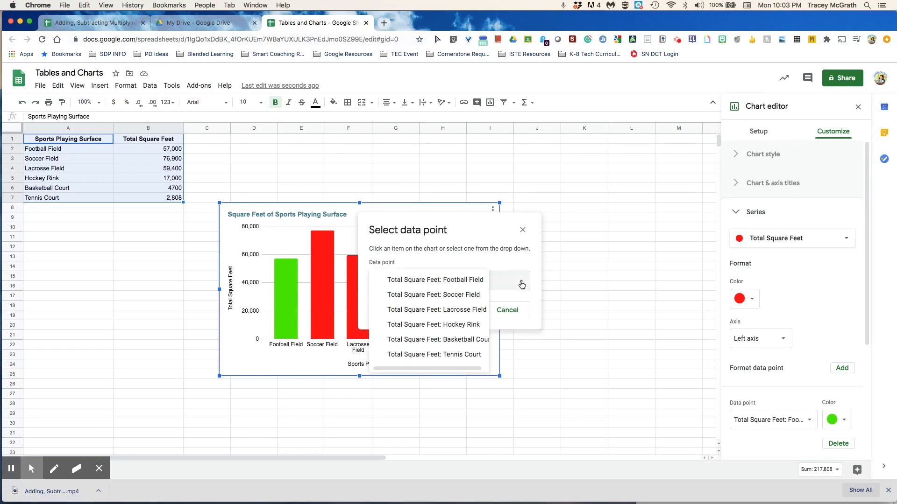
click(463, 295)
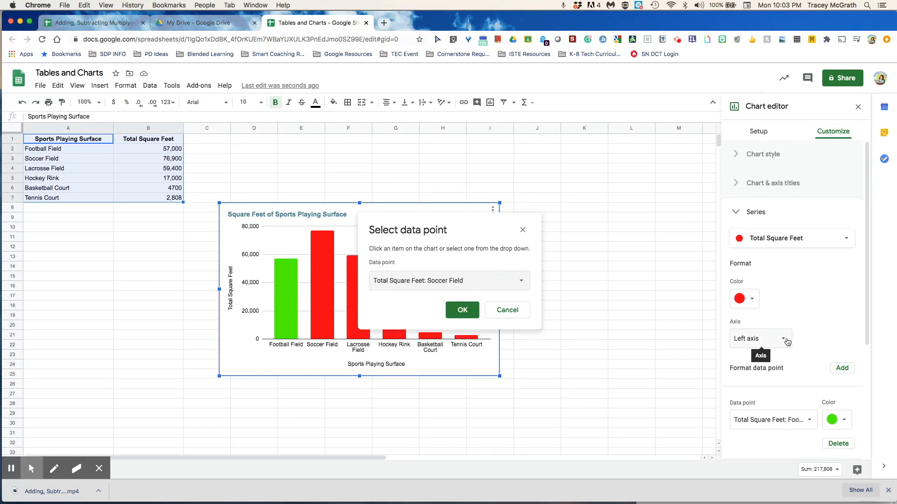
click(749, 299)
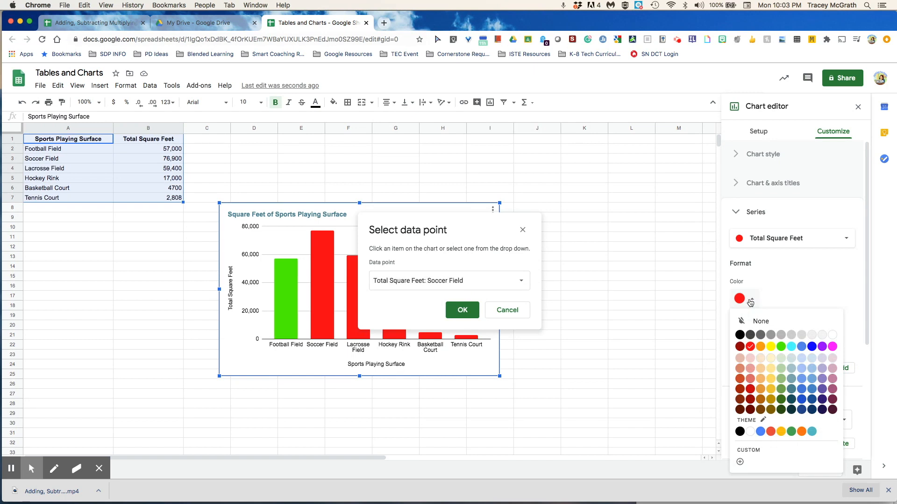
click(467, 311)
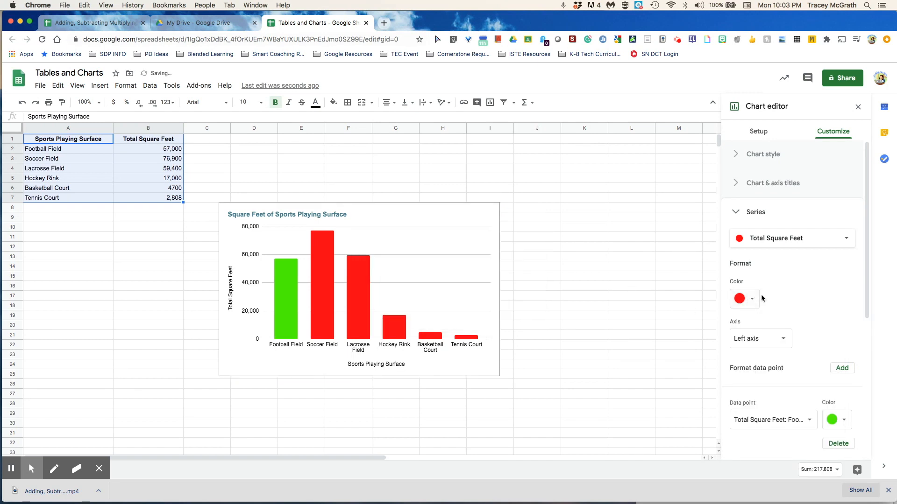
- Recolor the Total Square Feet series light cornflower blue and the Soccer Field data point light gray-teal
click(753, 300)
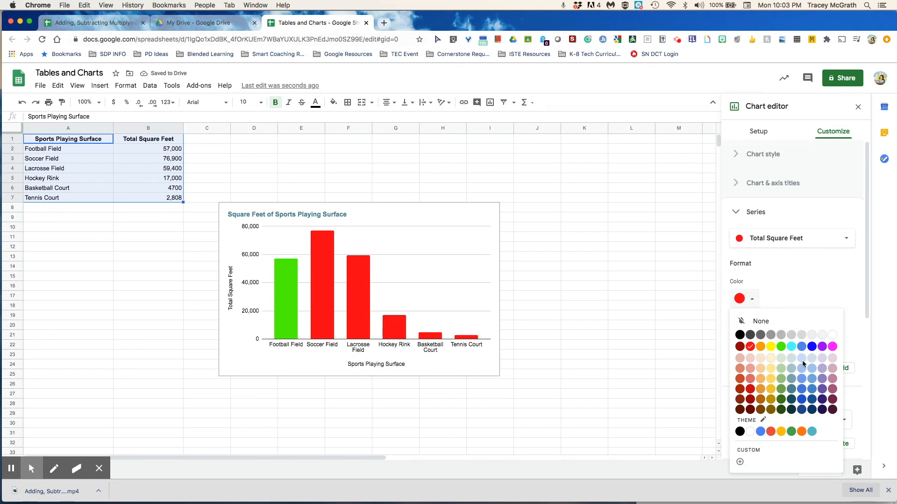
click(802, 379)
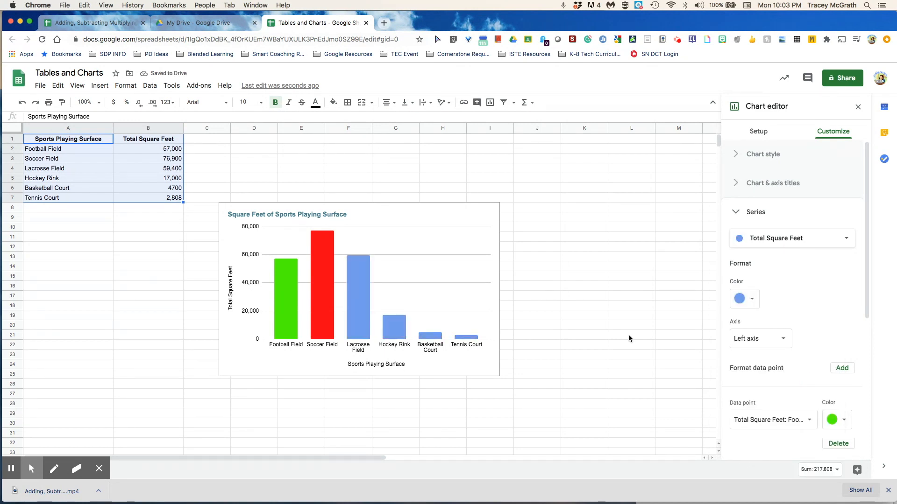
scroll(774, 396, down, 2)
scroll(774, 395, down, 2)
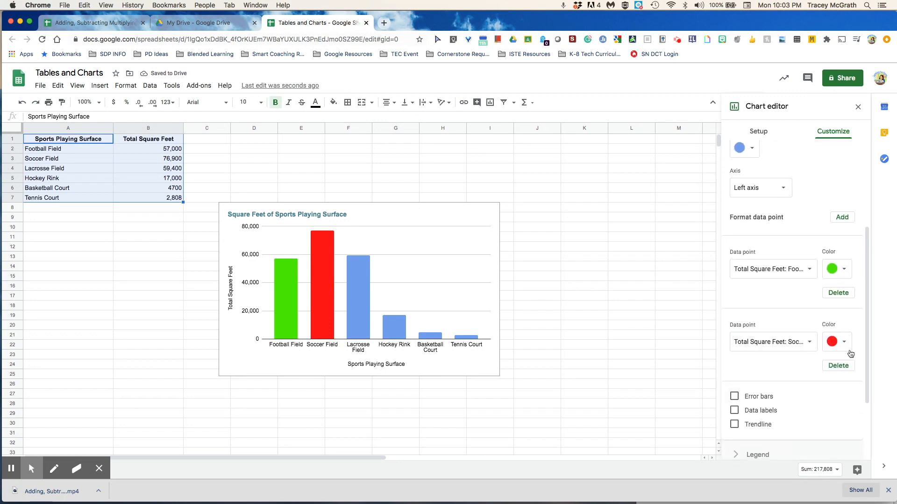
click(844, 343)
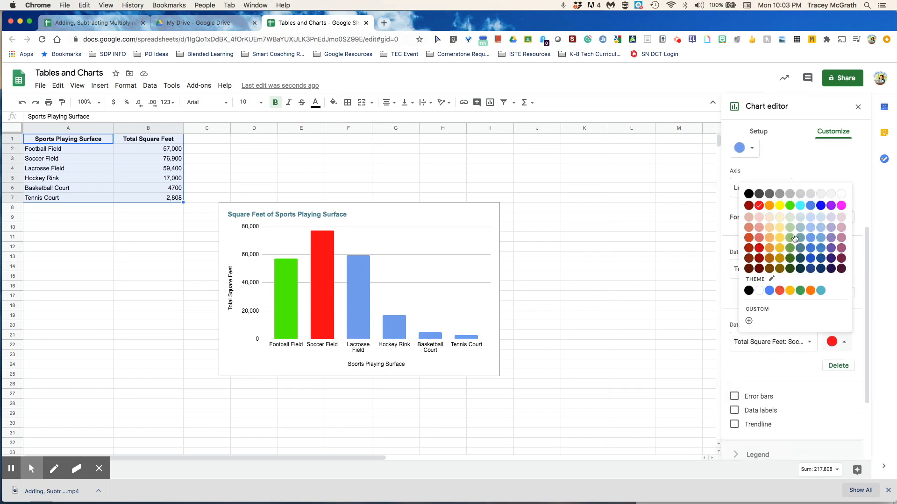
click(801, 229)
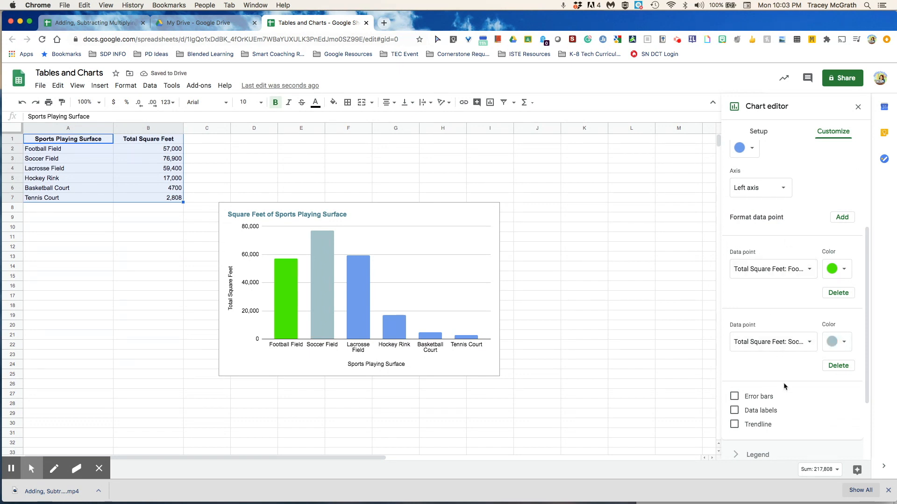
scroll(784, 387, down, 3)
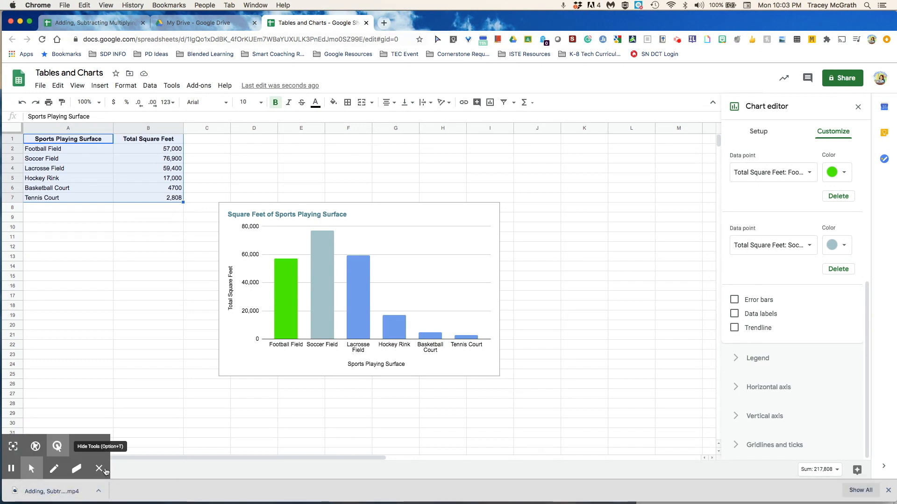
- Add five new blank sheets, Sheet2 through Sheet6, to the spreadsheet
click(99, 468)
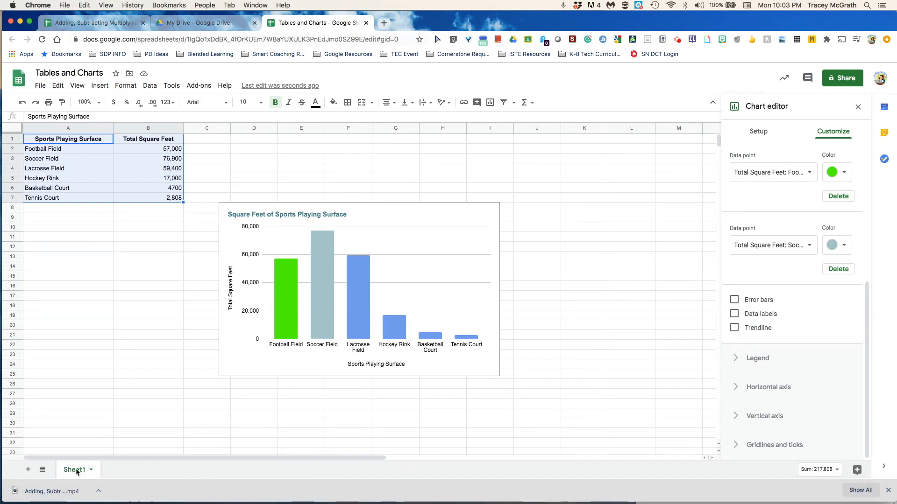
click(27, 470)
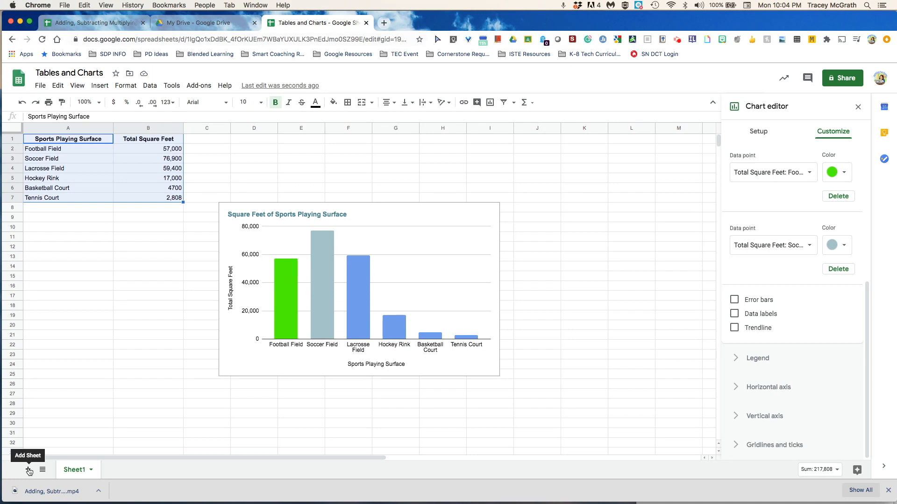
click(28, 470)
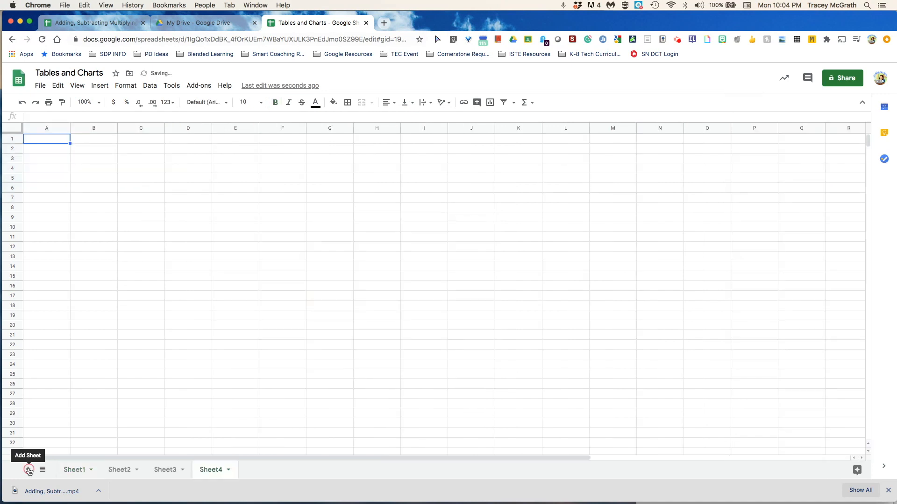
- In Sheet2, enter the bold headers "Favorite Ice Cream" in A1 and "# of Votes" in B1
click(127, 470)
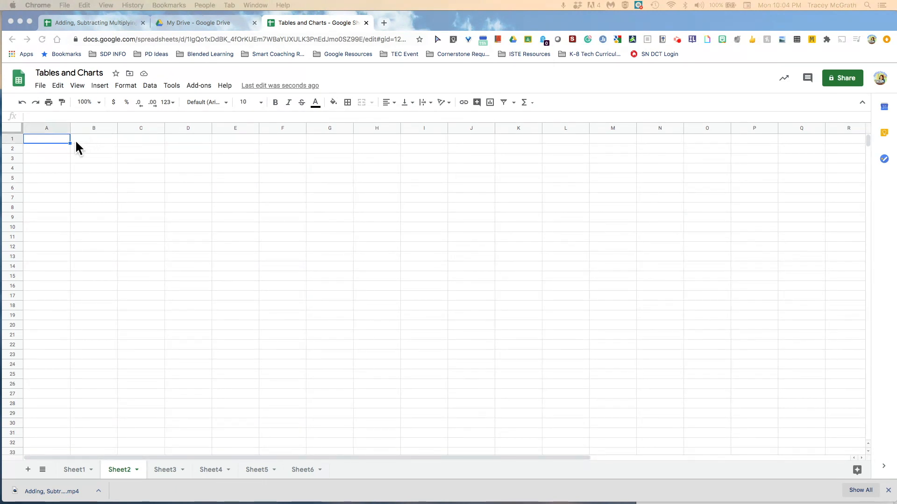
click(59, 142)
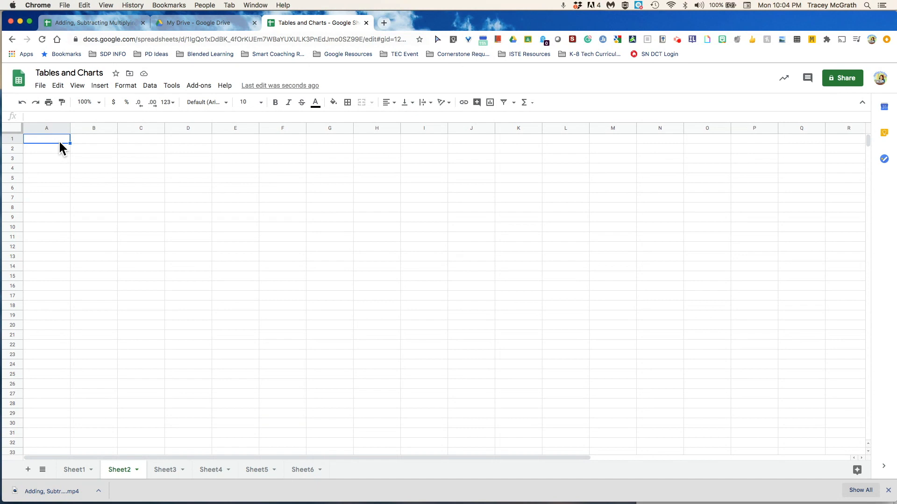
text(Favorite Ice Cream	# of Votes)
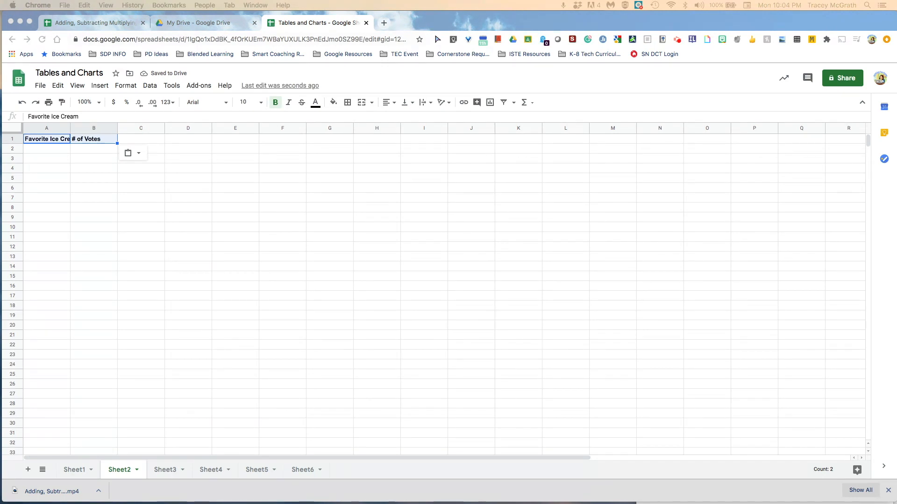
- List Vanilla, Chocolate, Strawberry, Vanilla Fudge, Chocolate Cookie Dough, Cookies and Cream, and Chocolate Chip Mint in A2:A8
click(54, 149)
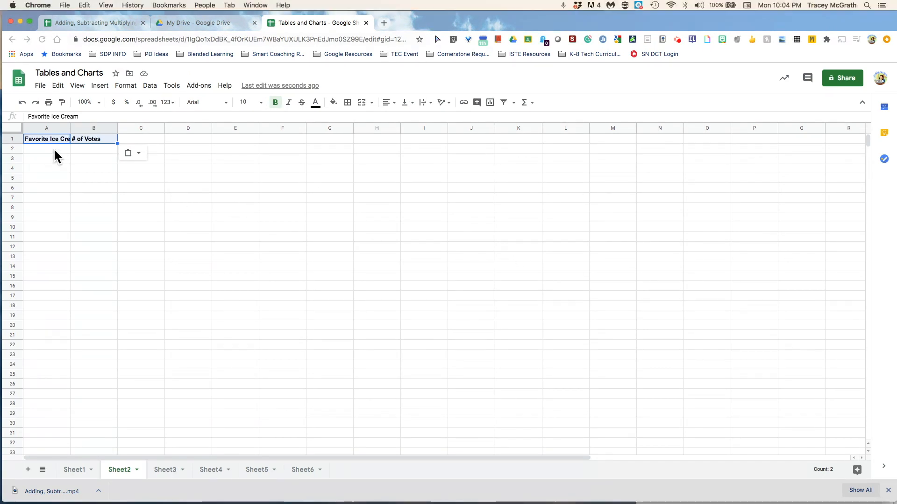
text(Vanilla Chocolate Strawberry Vanilla Fudge Chocolate Cookie Dough Cookies and Cream Chocolate Chip Mint)
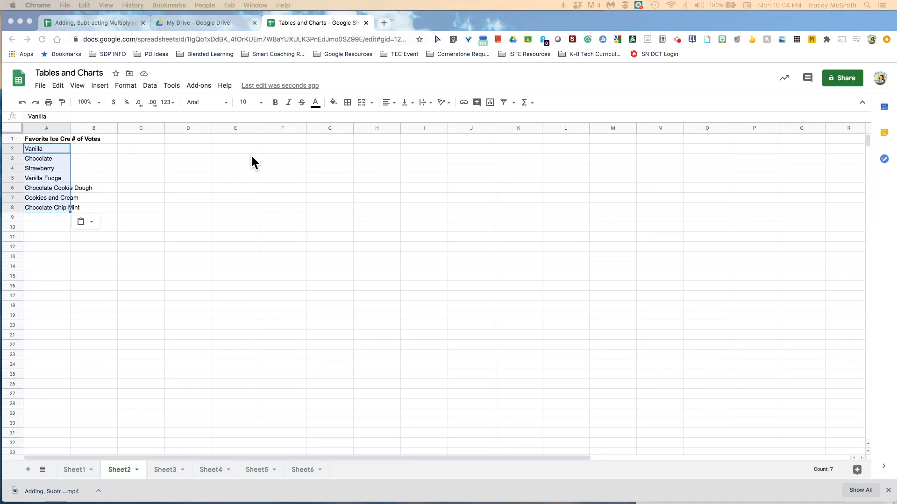
- Enter the vote numbers 13, 5, 9, 14, 3, 9 and 7 in B2:B8 and fit column A's width to its text
click(113, 148)
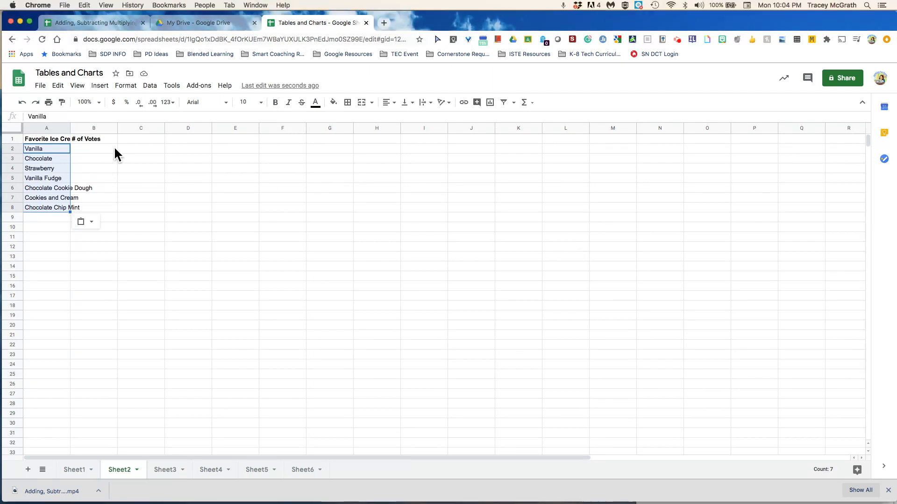
click(102, 149)
text(13 5 9 14 3 9 7)
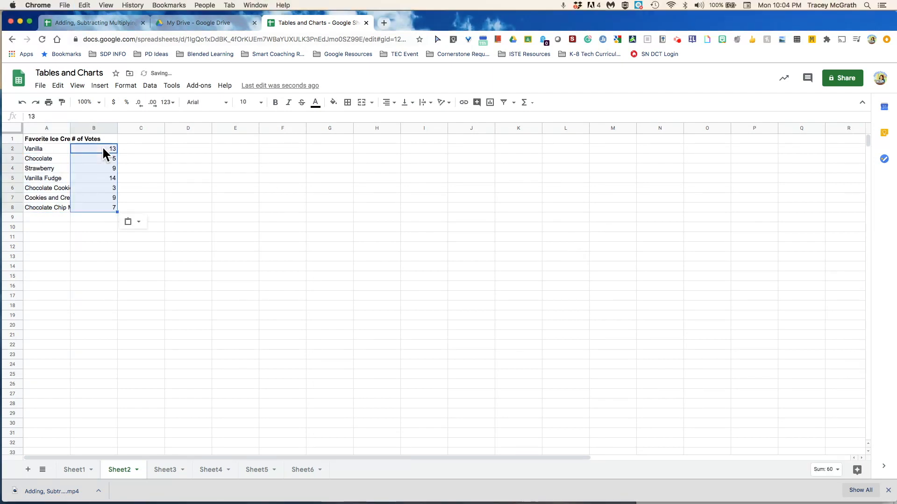
double_click(70, 128)
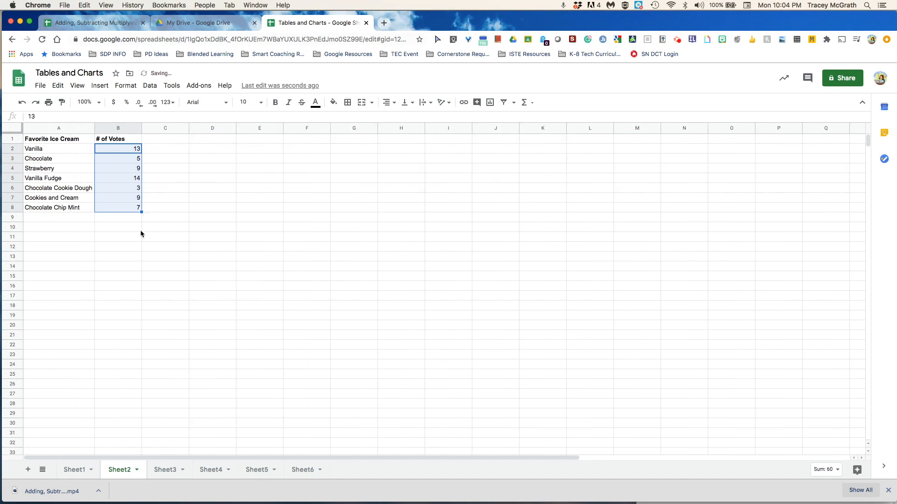
- Insert a chart from the ice cream data in A1:B8 and set its type to a pie chart
drag(56, 139, 128, 208)
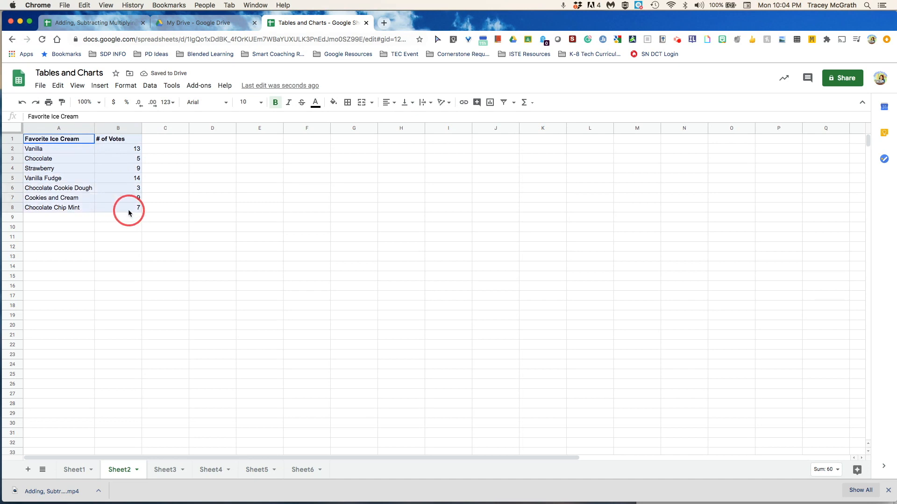
click(99, 85)
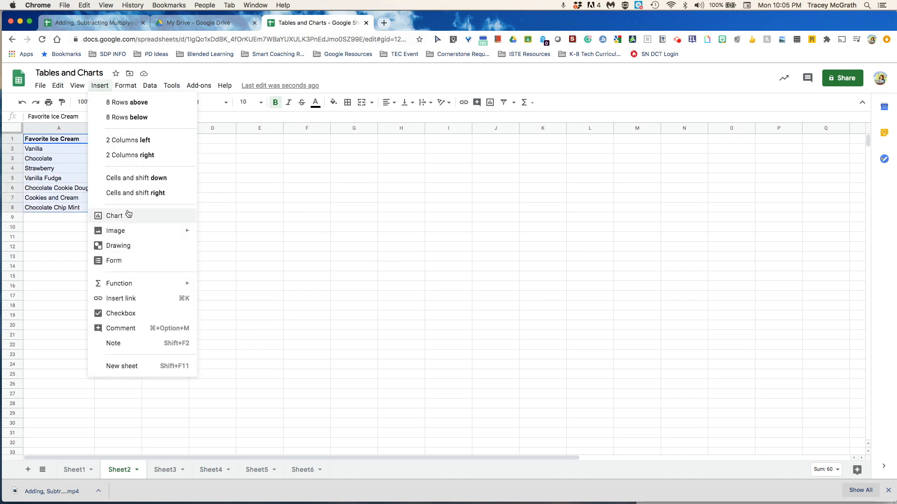
key(Escape)
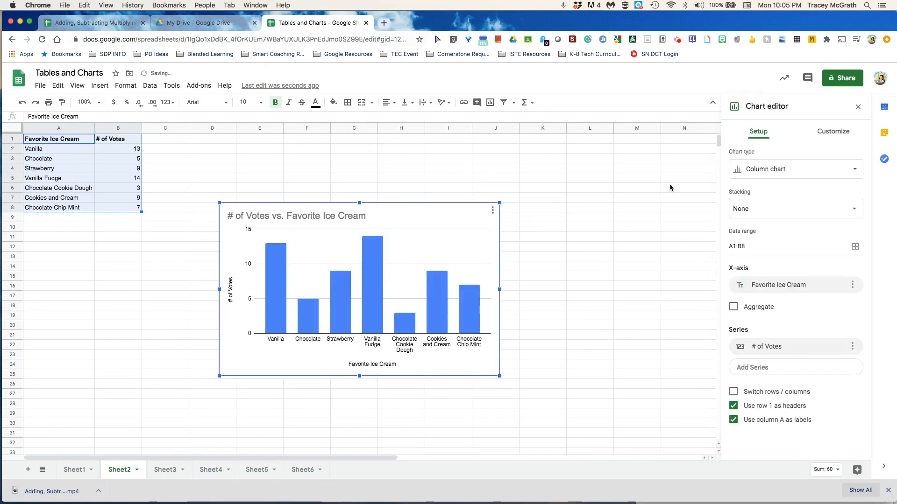
click(799, 169)
click(828, 220)
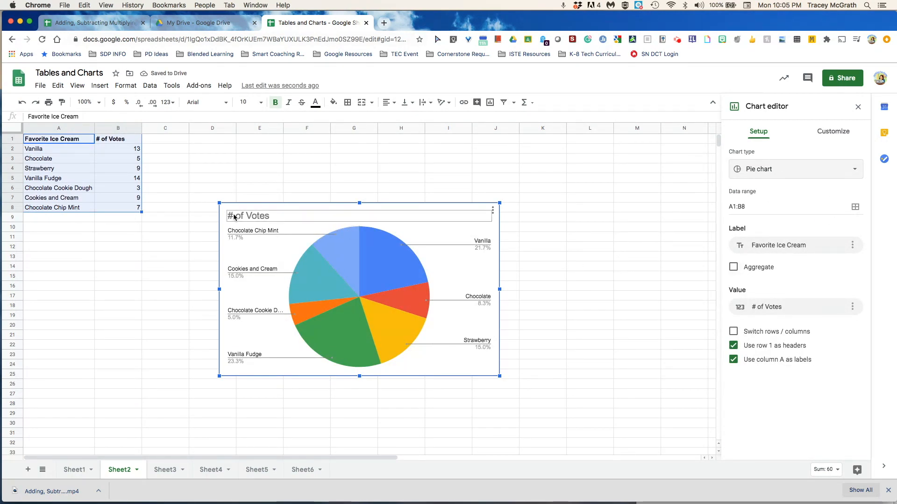
- Change the pie chart's title text to "Favorite Ice Cream"
double_click(248, 214)
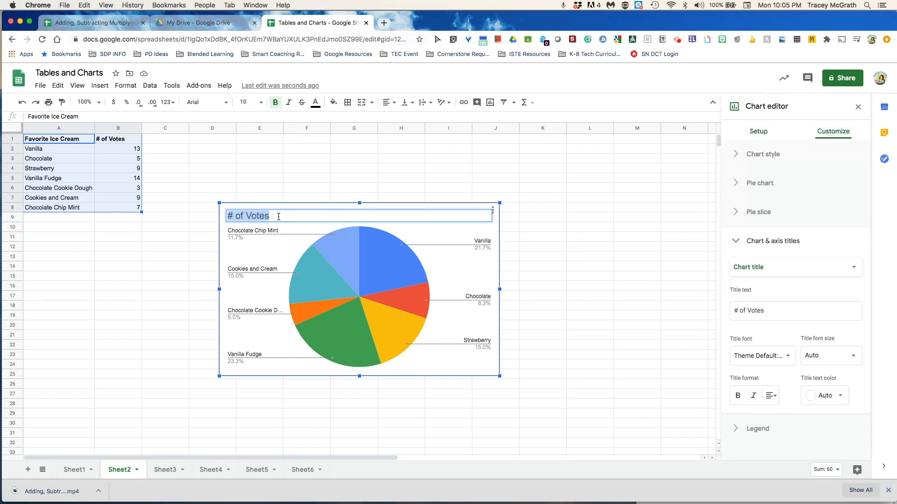
click(228, 217)
triple_click(228, 217)
text(FAvorite)
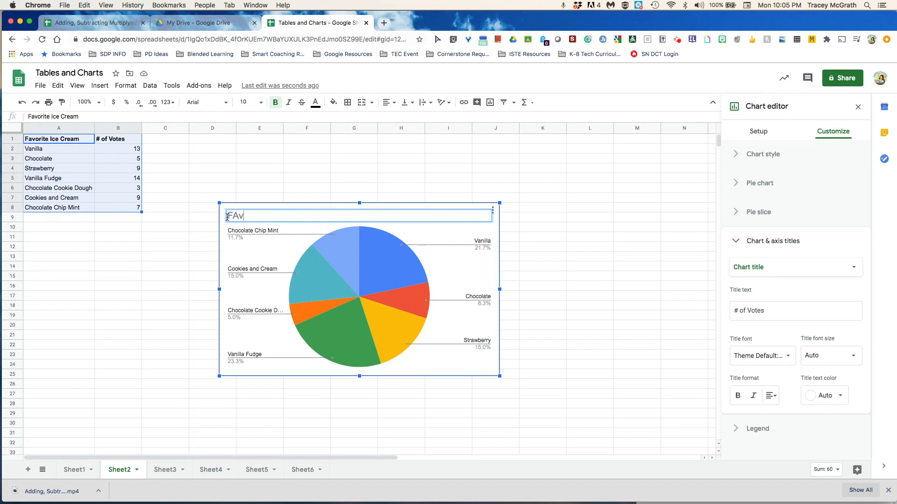
key(BackSpace)
key(BackSpace)
text(te C)
key(BackSpace)
text(Ice Cream)
click(237, 216)
key(BackSpace)
text(a)
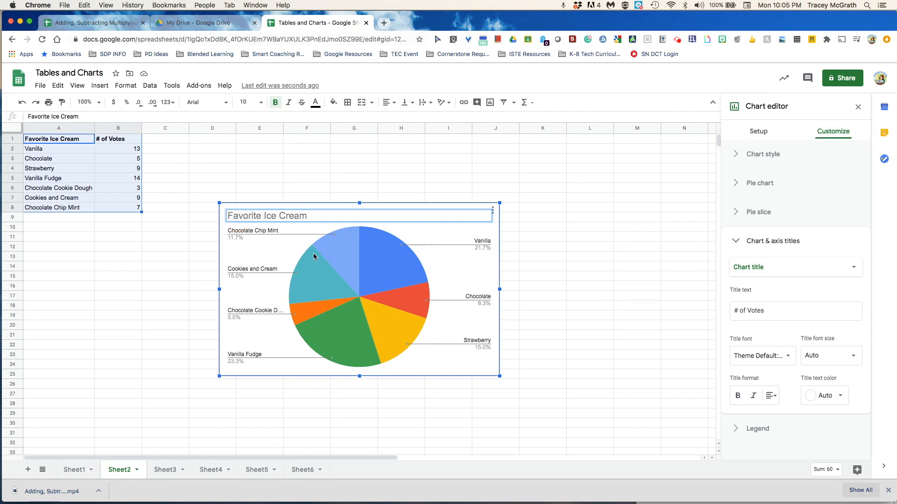
- Color the Chocolate Chip Mint slice of the pie chart bright green
click(343, 249)
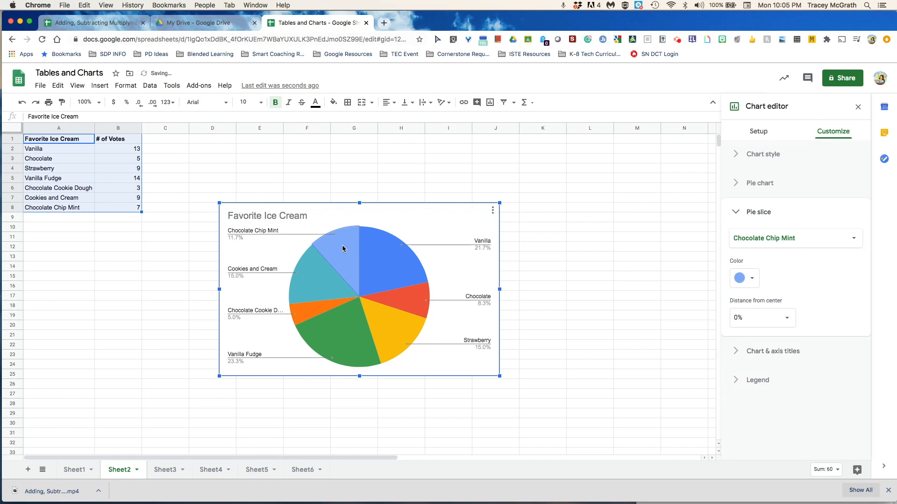
click(751, 278)
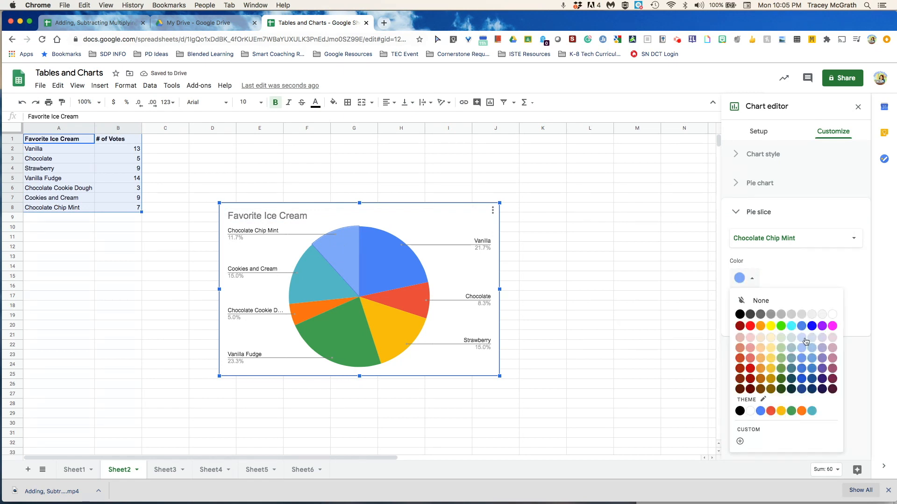
click(781, 328)
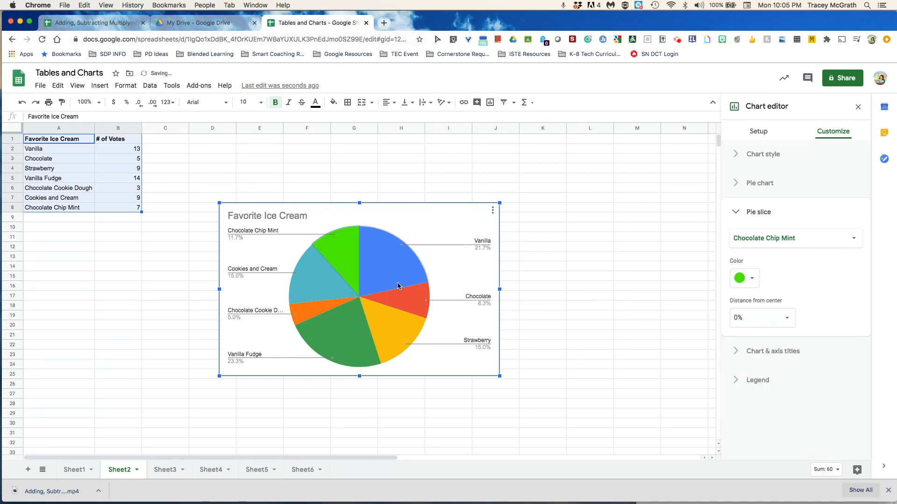
- Color the Vanilla slice of the pie chart a pale cream orange
click(387, 258)
click(388, 256)
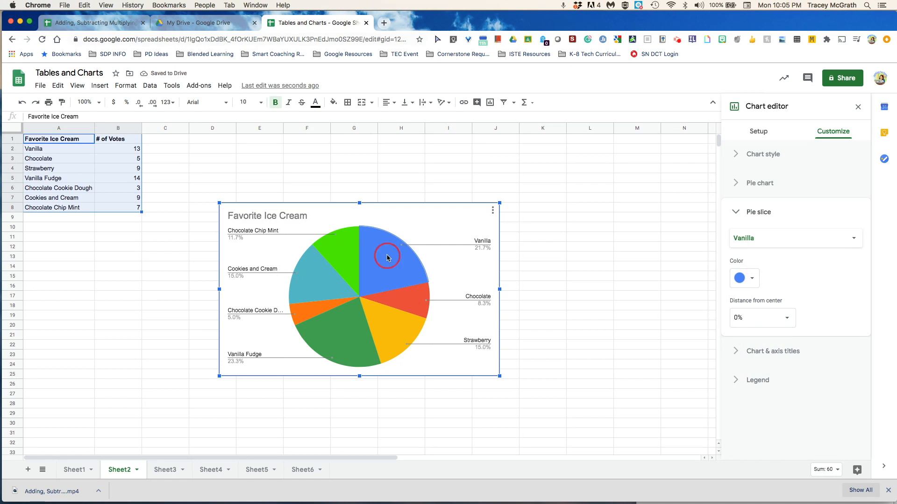
click(750, 279)
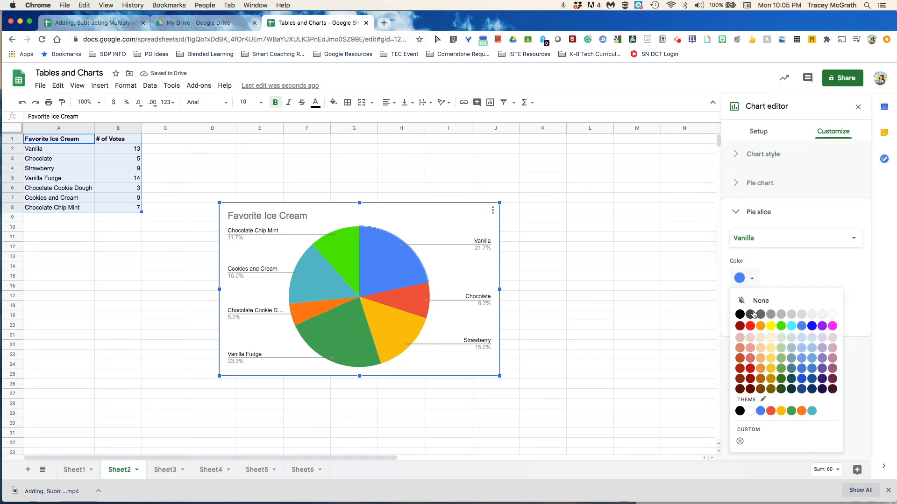
click(760, 338)
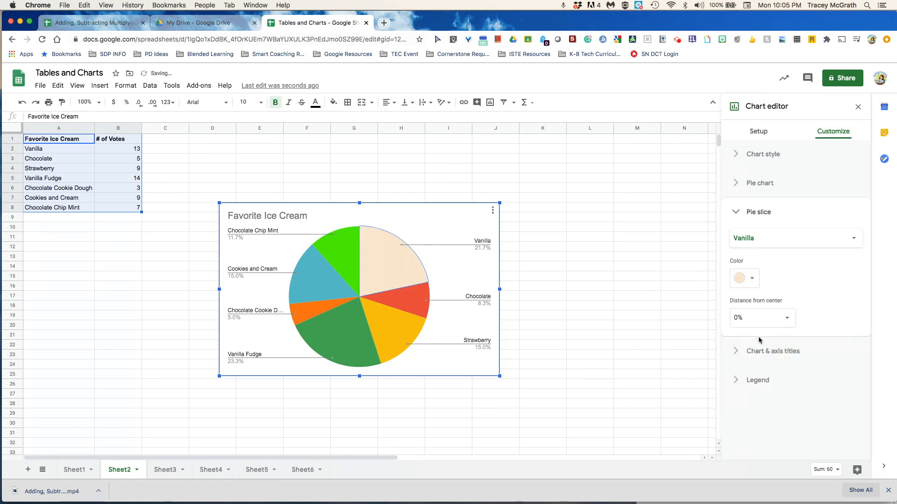